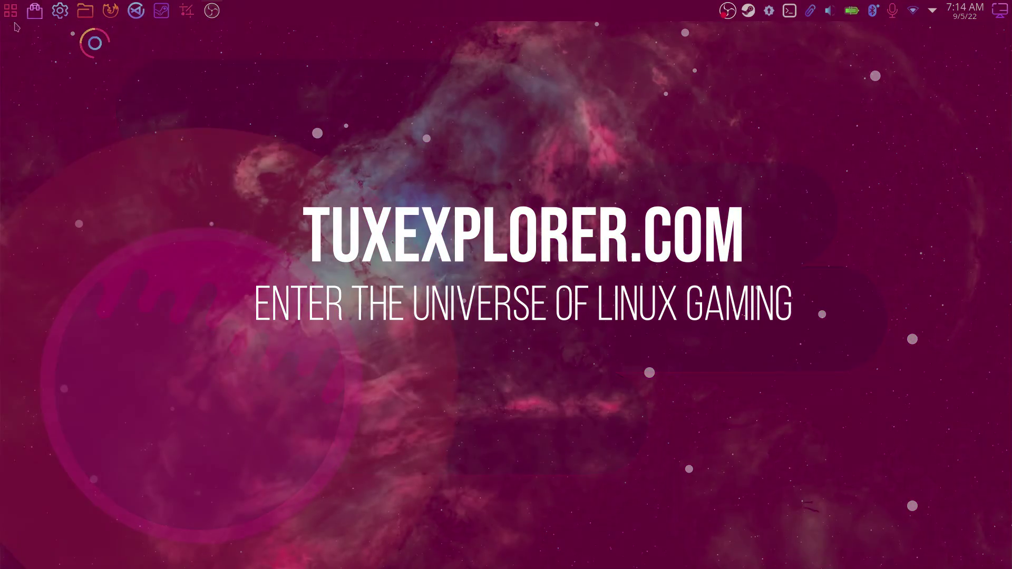
Step: Launch GIMP from the Graphics menu and move its window higher
click(37, 153)
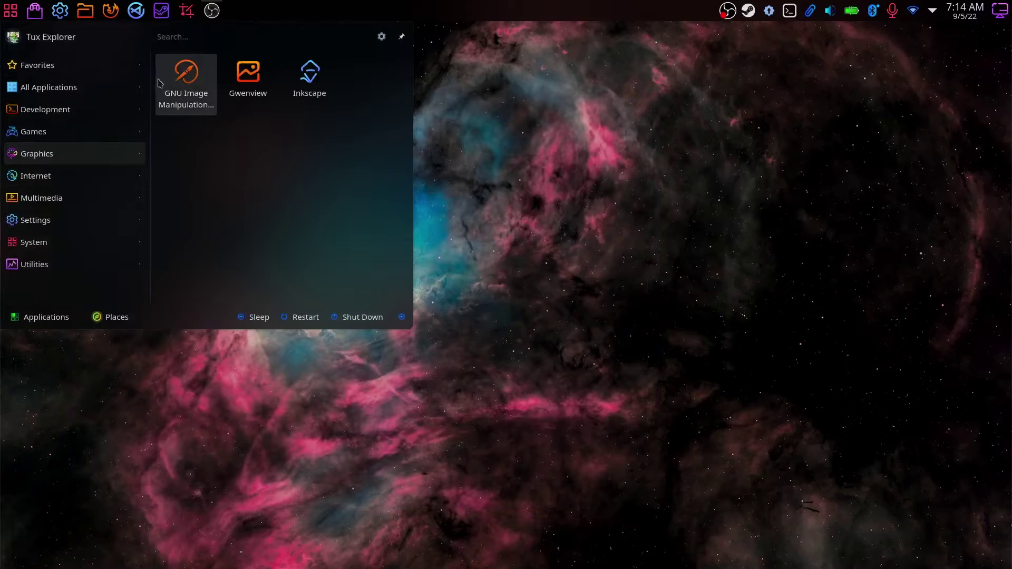
click(185, 82)
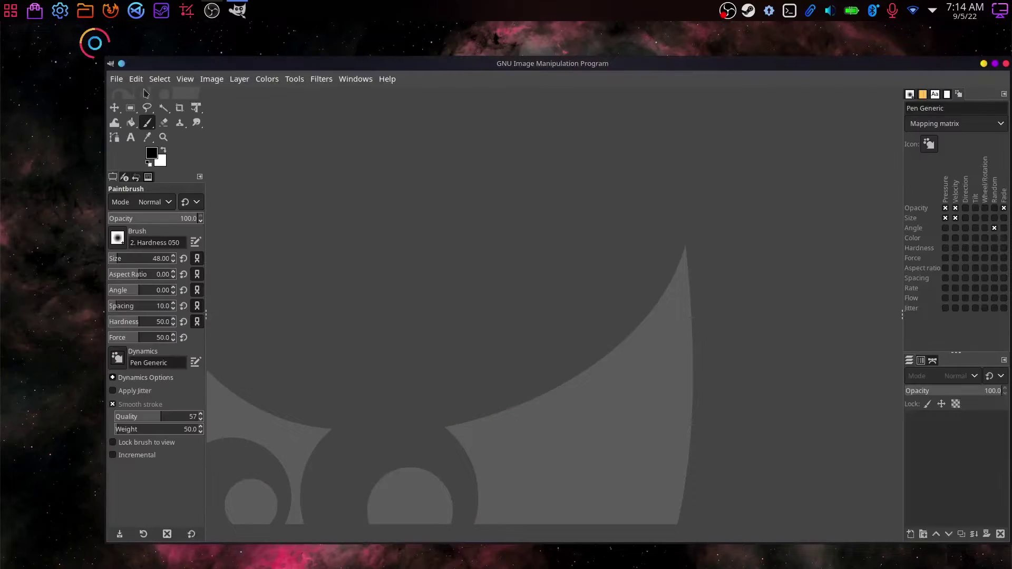
drag(198, 64, 128, 41)
Step: Create a new blank 1920×1080 image
click(45, 57)
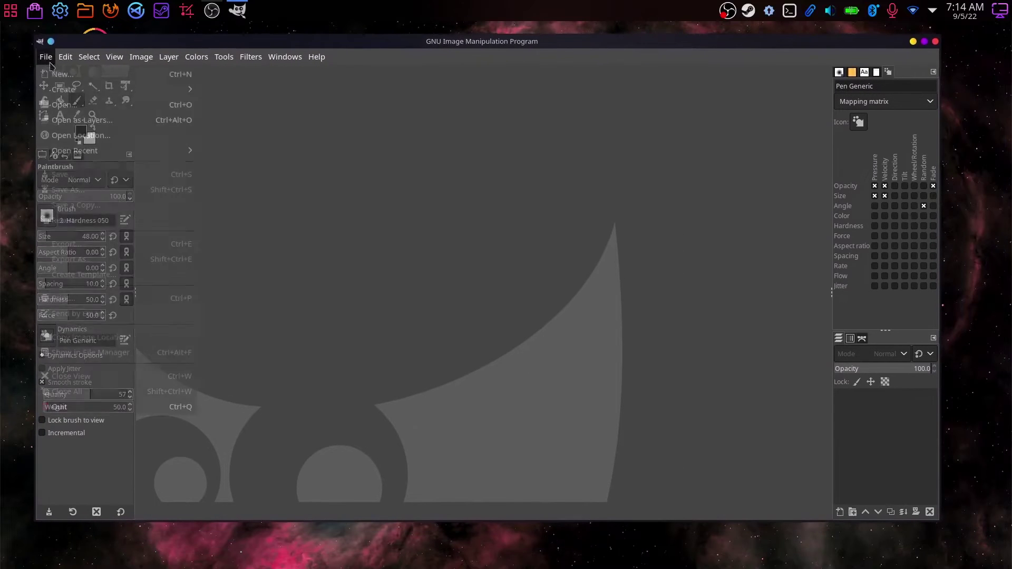
click(85, 76)
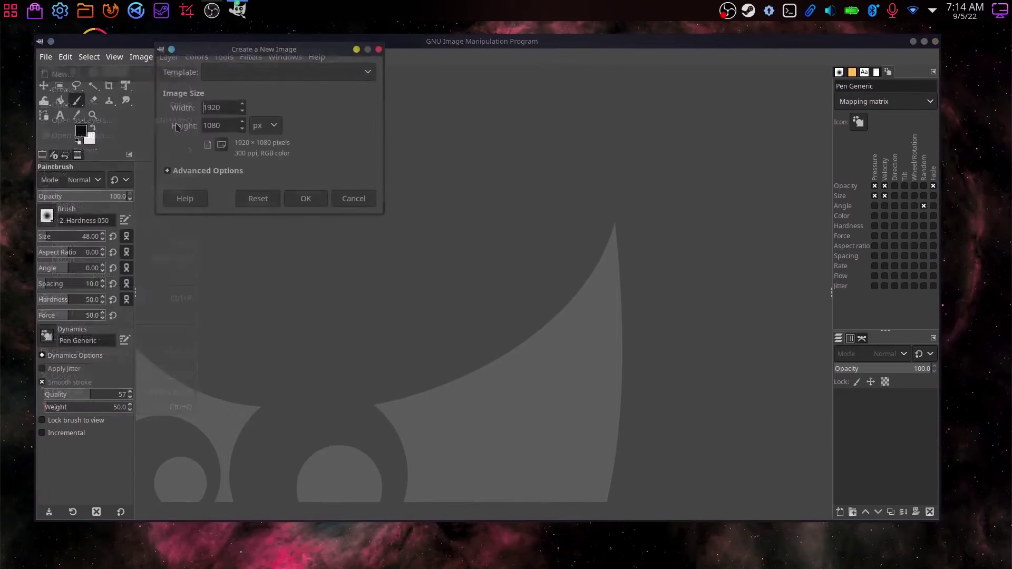
click(308, 201)
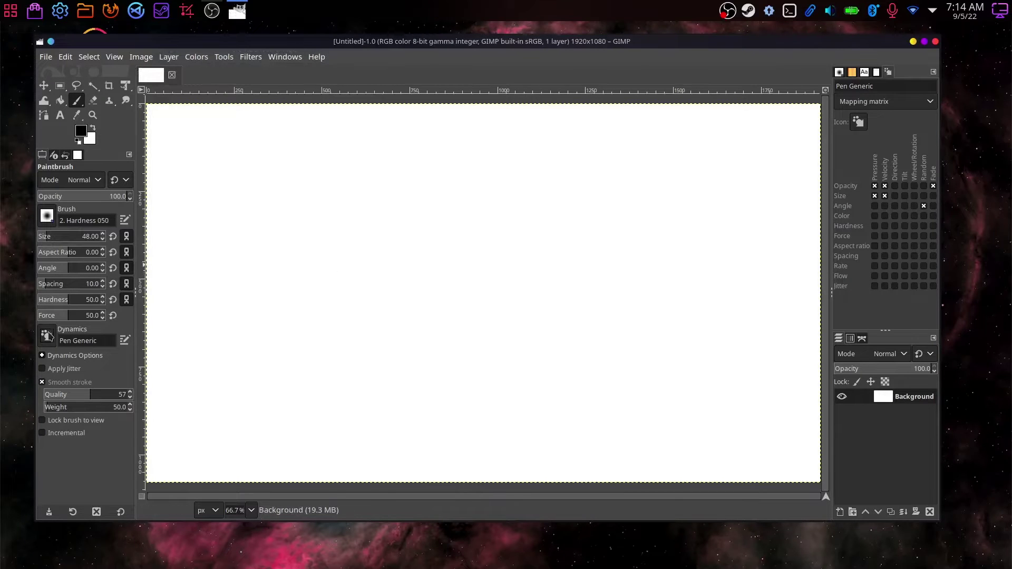
click(47, 336)
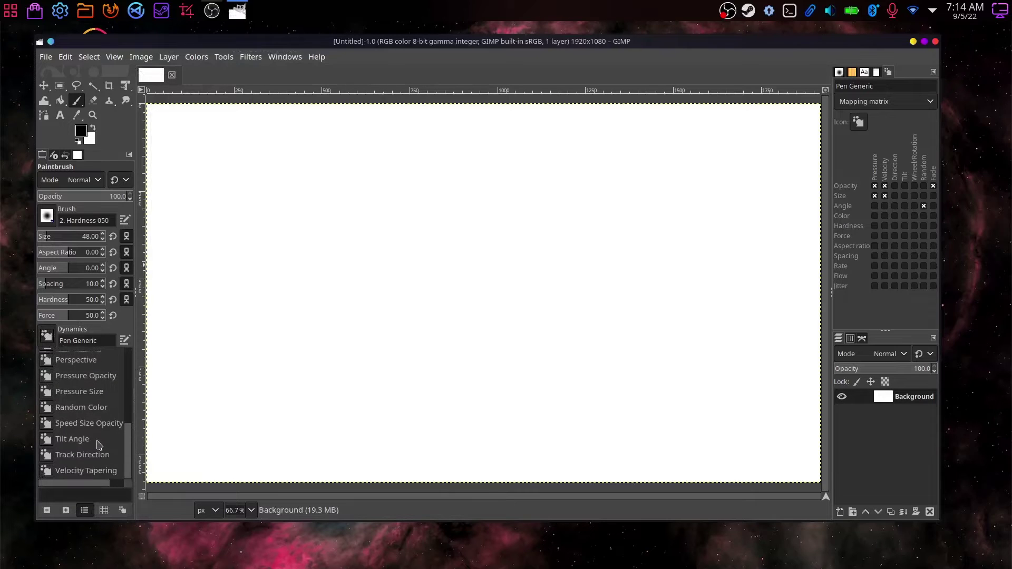
Step: Switch dynamics to Tilt Angle and handwrite 'hello?' on the canvas
click(72, 450)
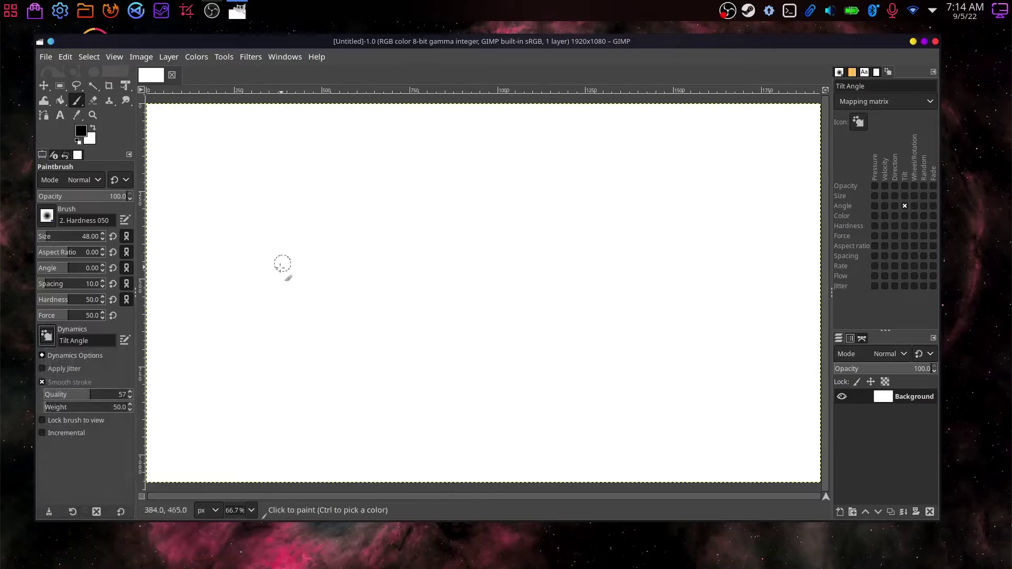
mouse_move(234, 255)
mouse_down()
mouse_move(271, 217)
mouse_move(403, 238)
mouse_up()
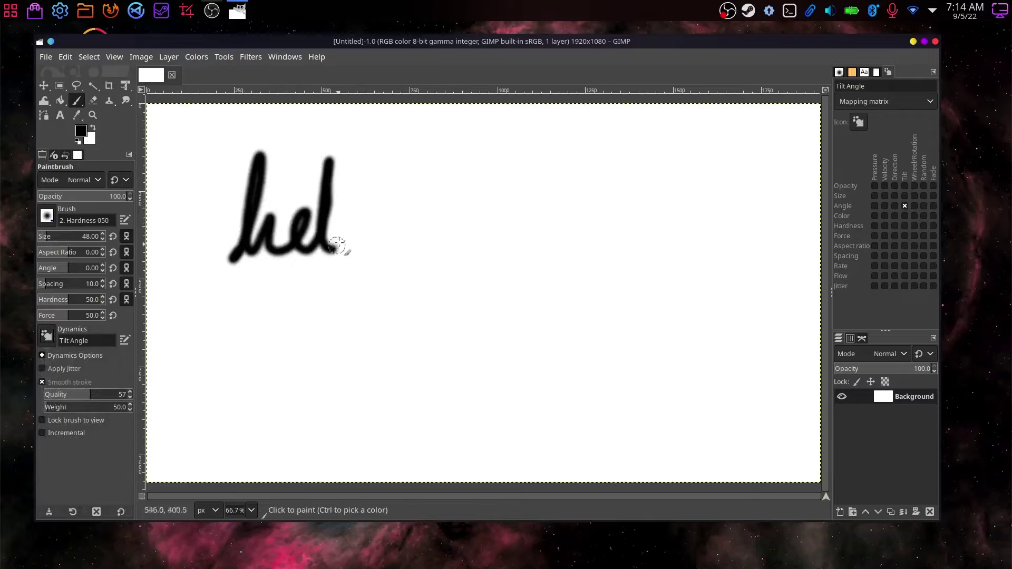
drag(411, 183, 427, 209)
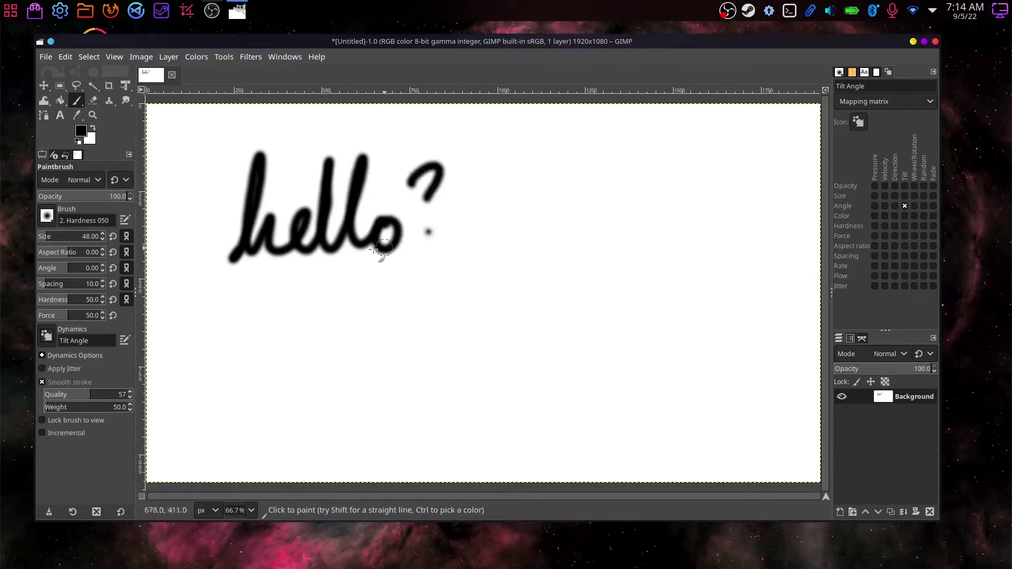
click(429, 232)
Step: Switch dynamics to Pencil Generic, paint strokes beside 'hello?', and set brush size to about 36
click(48, 337)
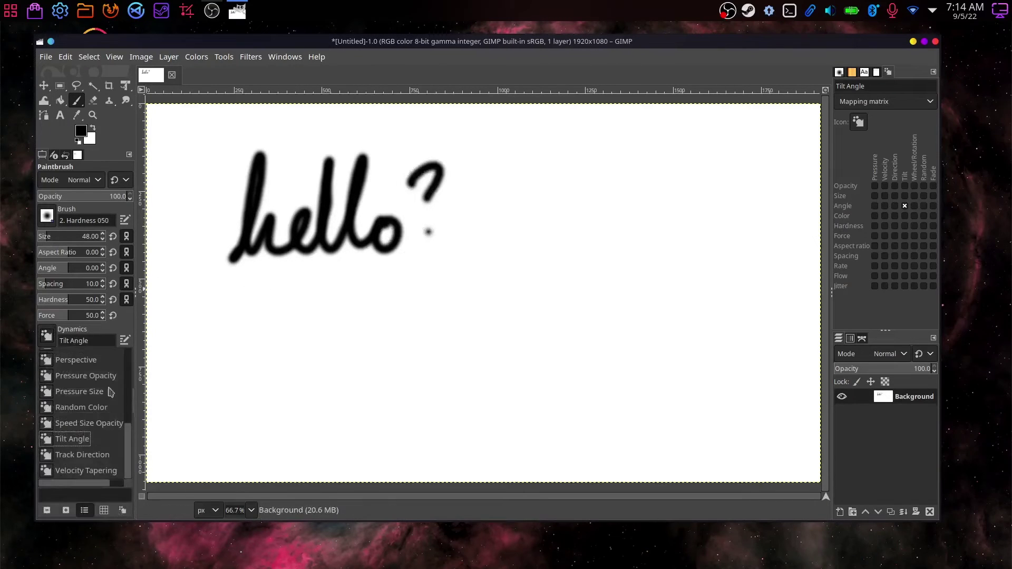
scroll(132, 440, up, 5)
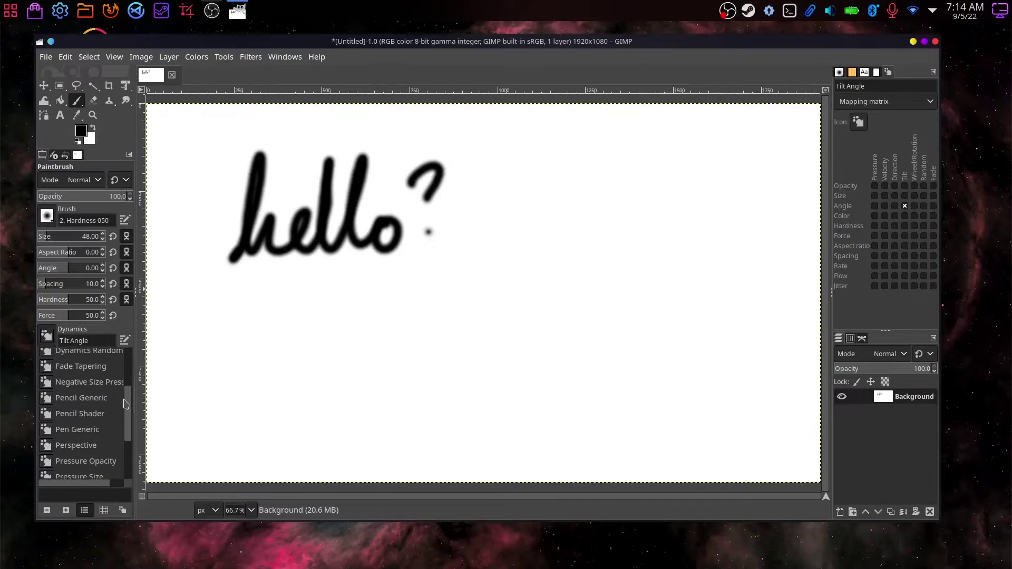
click(79, 375)
drag(465, 207, 480, 269)
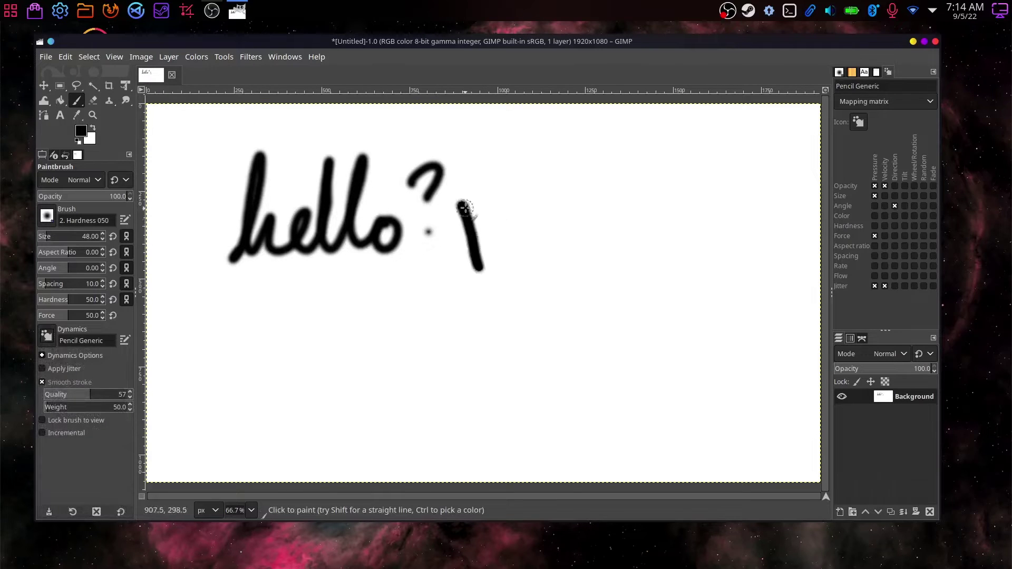
drag(464, 230, 506, 205)
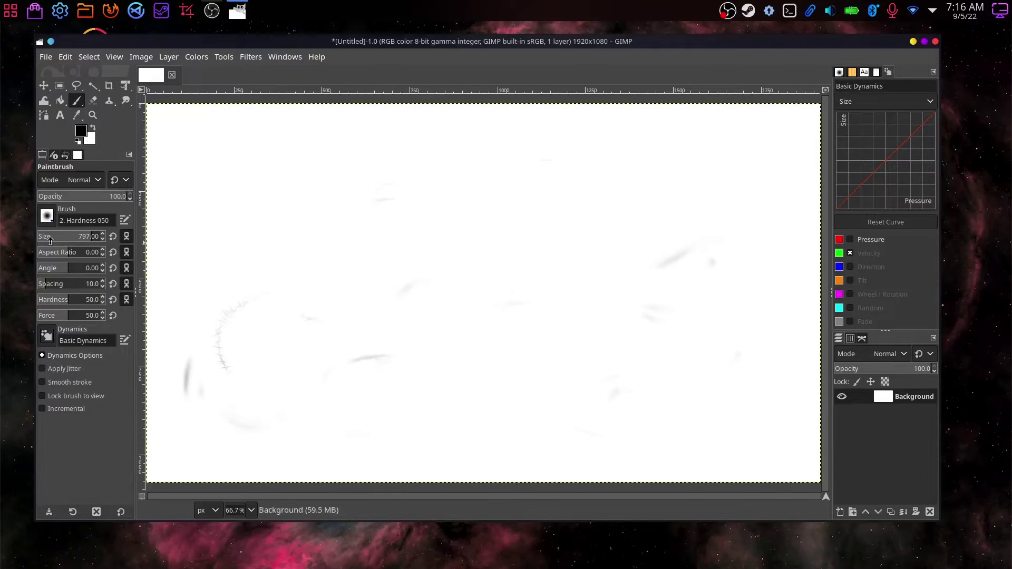
click(49, 236)
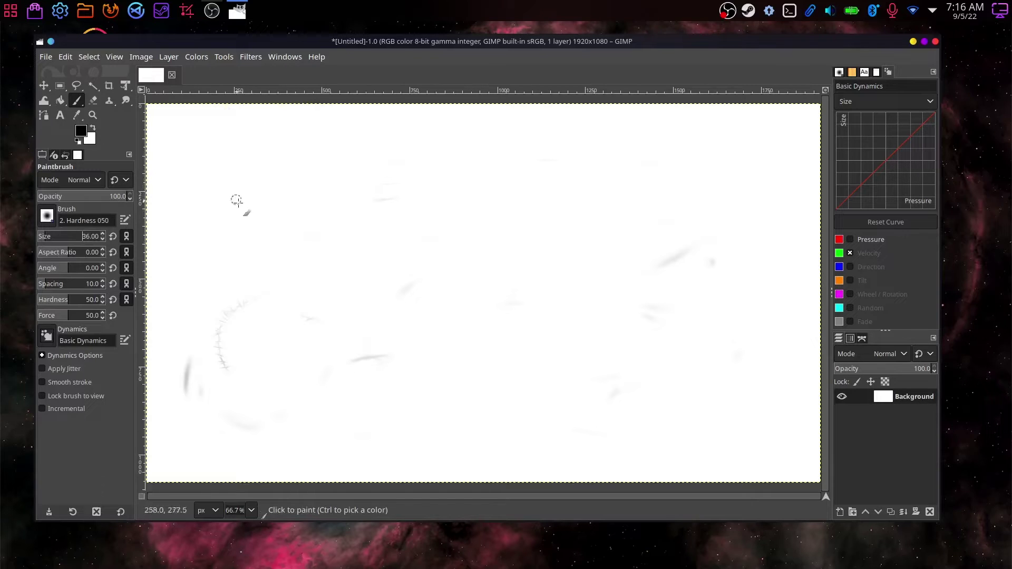
Step: Handwrite 'linuxwacom.git' across the top of the canvas
mouse_move(188, 174)
mouse_down()
mouse_move(211, 230)
mouse_move(300, 207)
mouse_move(318, 214)
mouse_up()
drag(318, 183, 299, 216)
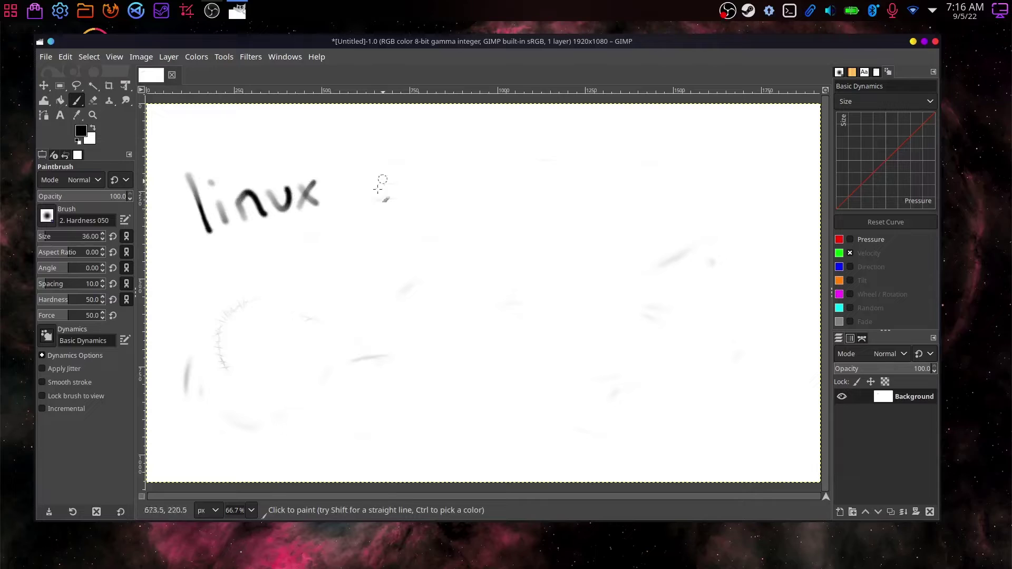
mouse_move(330, 186)
mouse_down()
mouse_move(364, 204)
mouse_move(496, 196)
mouse_up()
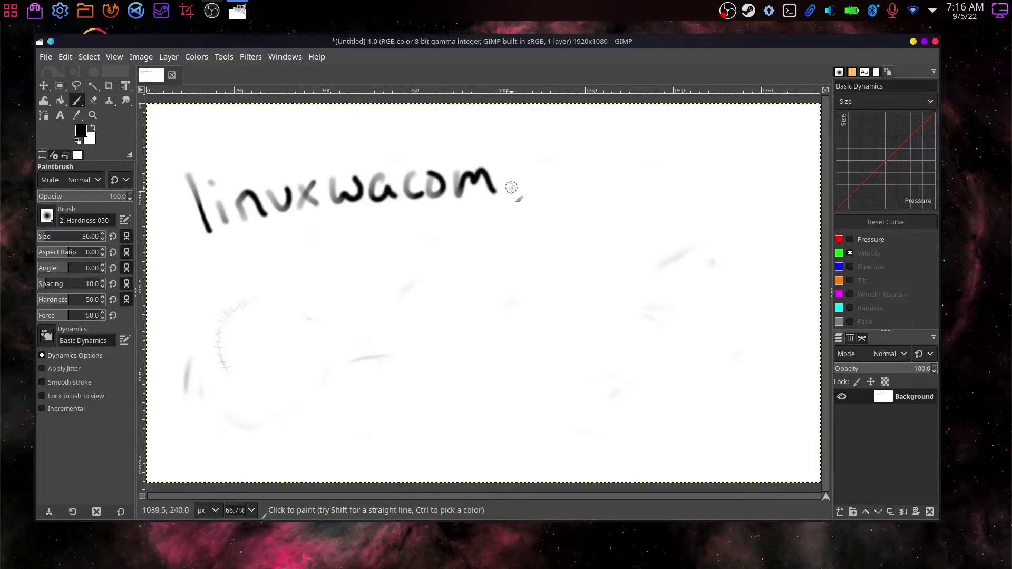
mouse_move(546, 166)
mouse_down()
mouse_move(553, 210)
mouse_move(574, 180)
mouse_up()
mouse_move(571, 144)
mouse_down()
mouse_move(595, 175)
mouse_move(610, 152)
mouse_move(617, 173)
mouse_move(652, 177)
mouse_up()
Step: Finish with 'hub.io?' and begin a word on the line below
mouse_move(657, 140)
mouse_down()
mouse_move(672, 177)
mouse_move(716, 182)
mouse_up()
click(696, 144)
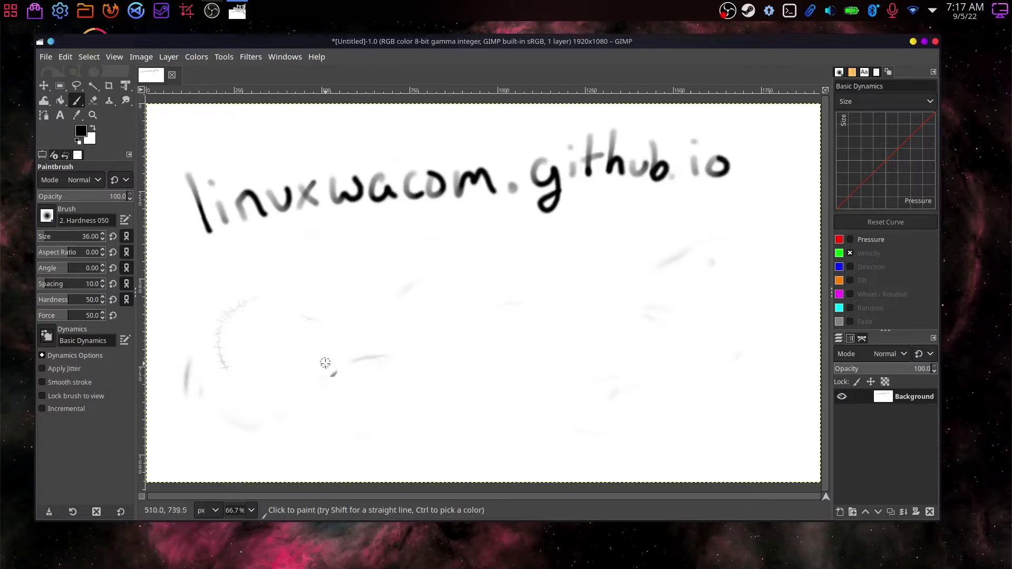
drag(727, 131, 743, 150)
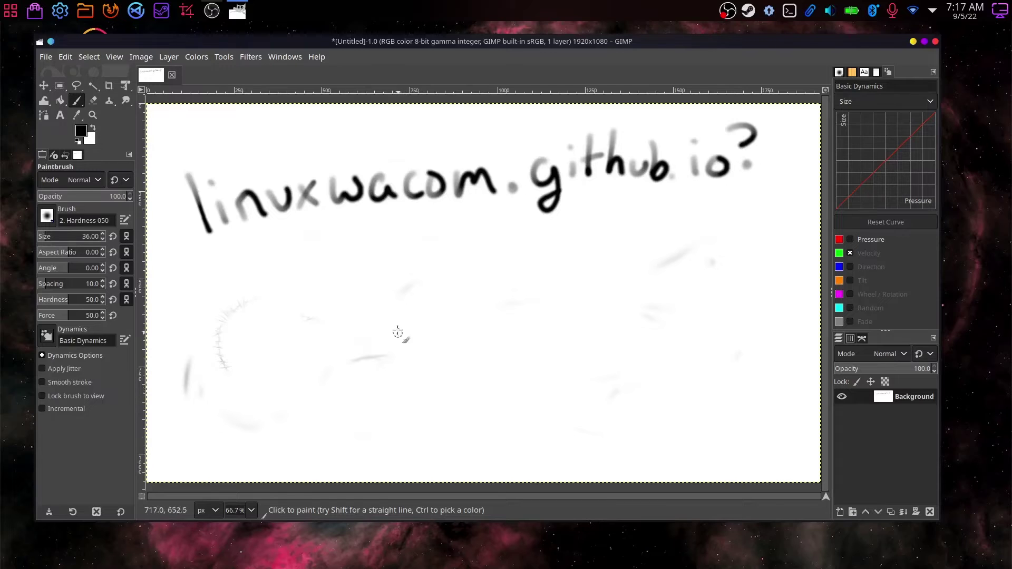
mouse_move(168, 273)
mouse_down()
mouse_move(186, 321)
mouse_move(198, 324)
mouse_up()
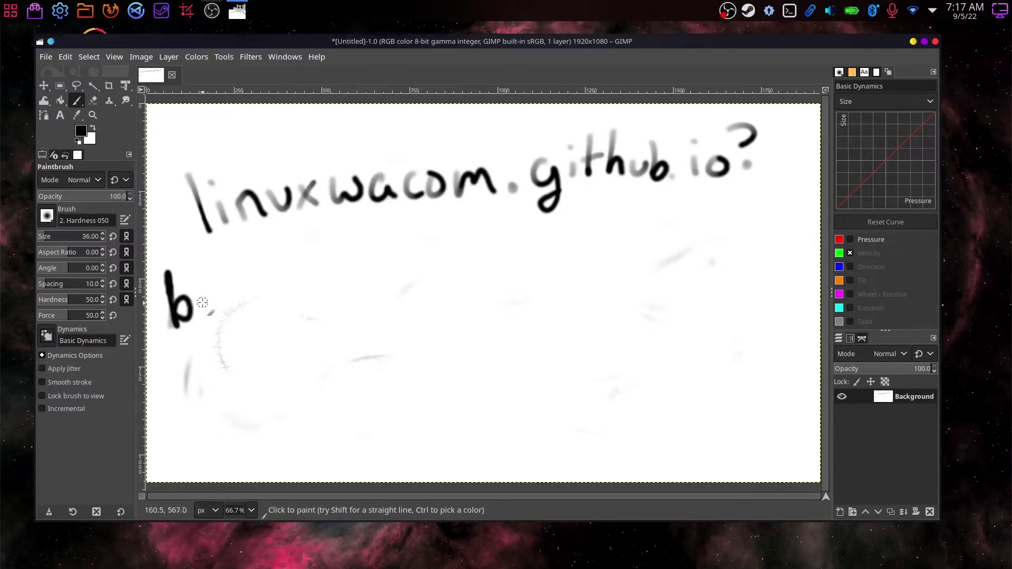
Step: Erase the mistaken 'buth' word with the Eraser (Shift+E), then return to the Paintbrush
mouse_move(199, 285)
mouse_down()
mouse_move(225, 293)
mouse_move(233, 308)
mouse_up()
drag(226, 263, 255, 299)
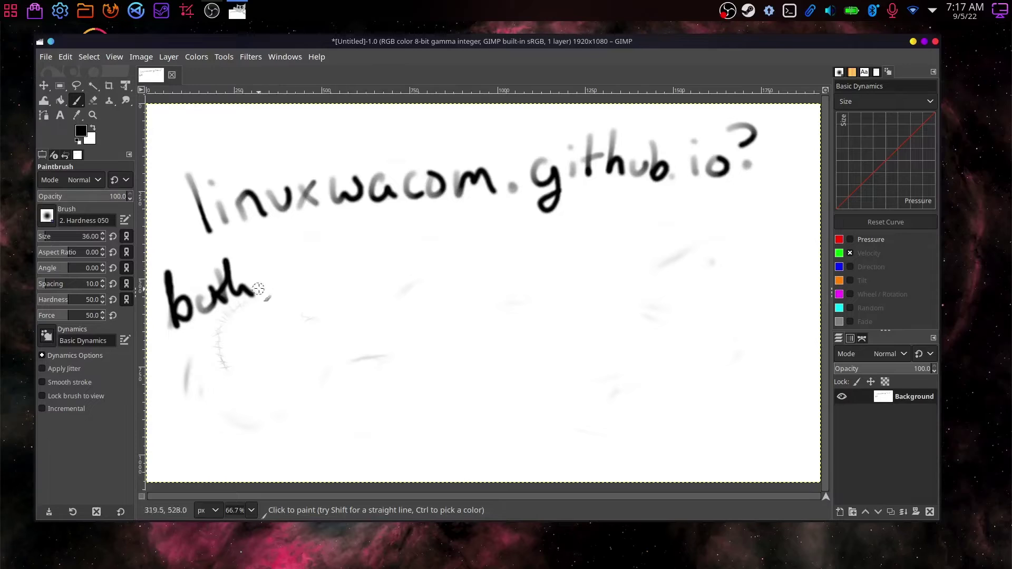
key(shift+e)
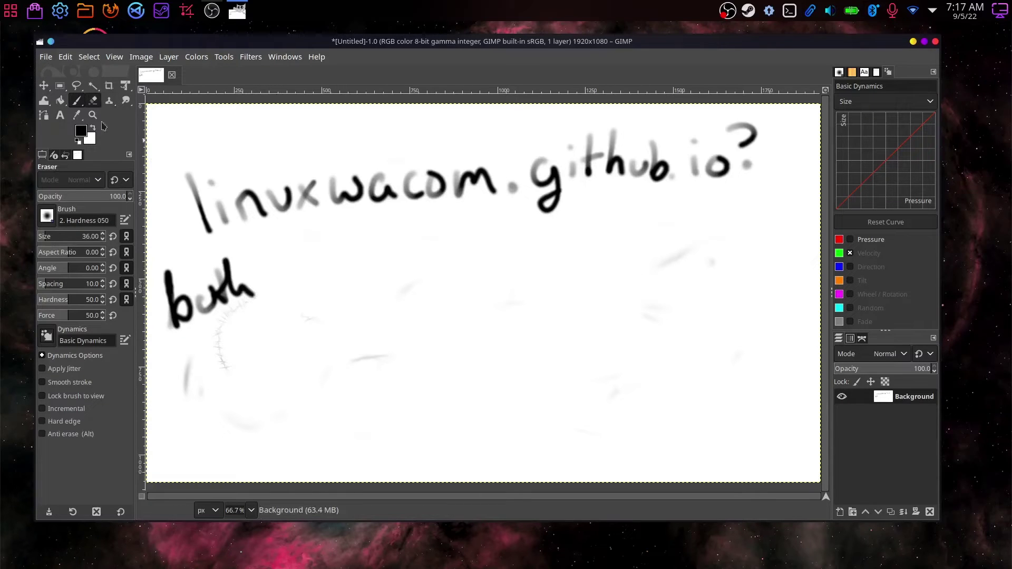
mouse_move(237, 296)
mouse_down()
mouse_move(224, 265)
mouse_move(230, 301)
mouse_move(225, 293)
mouse_move(257, 301)
mouse_move(261, 289)
mouse_move(200, 307)
mouse_move(218, 288)
mouse_move(181, 332)
mouse_move(168, 271)
mouse_up()
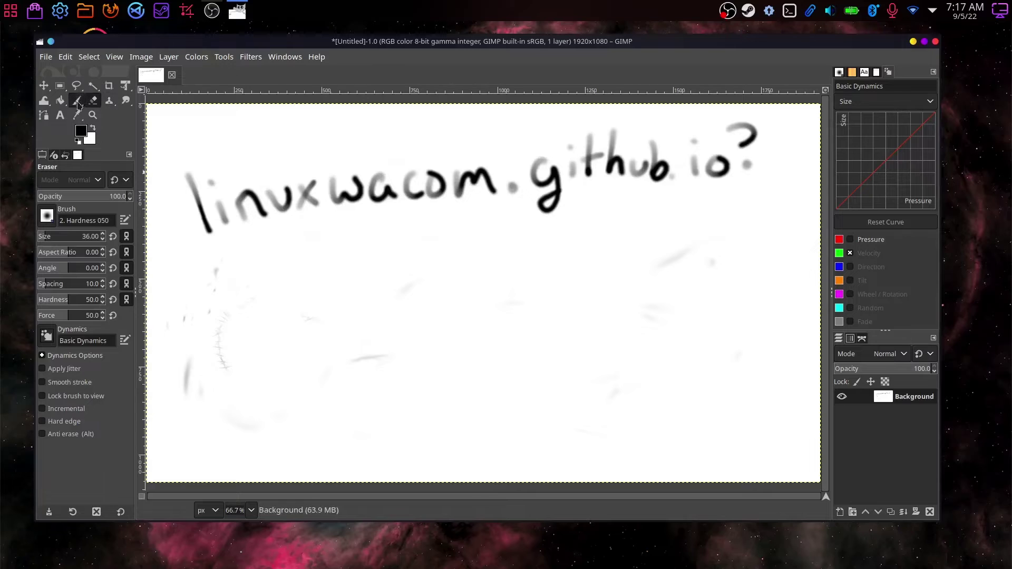
click(77, 100)
Step: Handwrite 'but this is' on the second line
mouse_move(168, 273)
mouse_down()
mouse_move(186, 313)
mouse_move(213, 273)
mouse_move(220, 301)
mouse_up()
mouse_move(208, 279)
mouse_down()
mouse_move(228, 273)
mouse_move(255, 298)
mouse_up()
mouse_move(270, 245)
mouse_down()
mouse_move(283, 297)
mouse_move(324, 293)
mouse_up()
mouse_move(236, 257)
mouse_down()
mouse_move(299, 250)
mouse_move(348, 285)
mouse_move(378, 281)
mouse_up()
drag(348, 235, 344, 240)
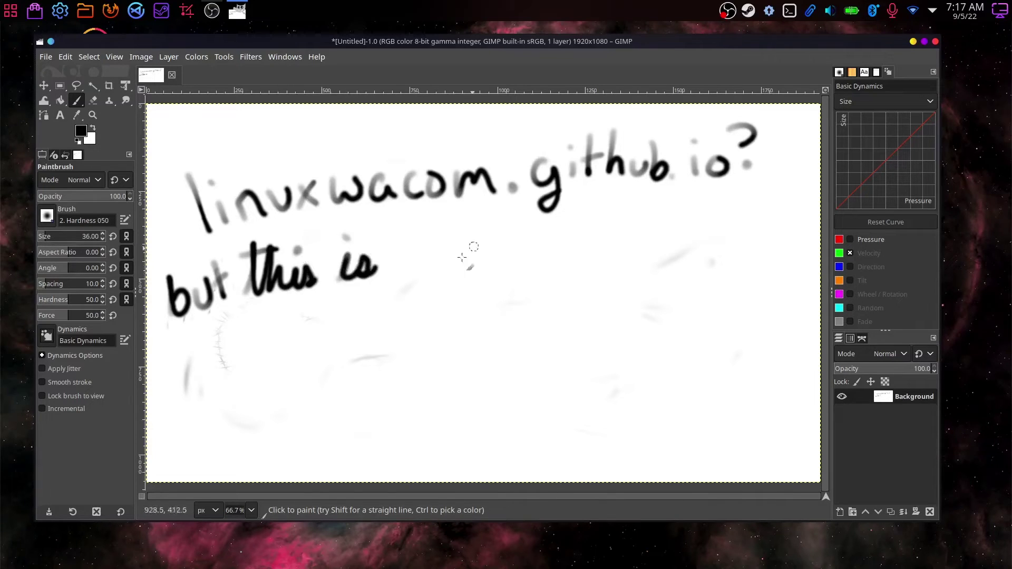
Step: Continue the second line with 'pretty cool!'
mouse_move(403, 253)
mouse_down()
mouse_move(413, 299)
mouse_move(498, 226)
mouse_move(537, 269)
mouse_up()
drag(536, 253, 510, 275)
drag(467, 231, 491, 230)
drag(514, 226, 656, 253)
drag(676, 220, 672, 261)
drag(708, 202, 690, 241)
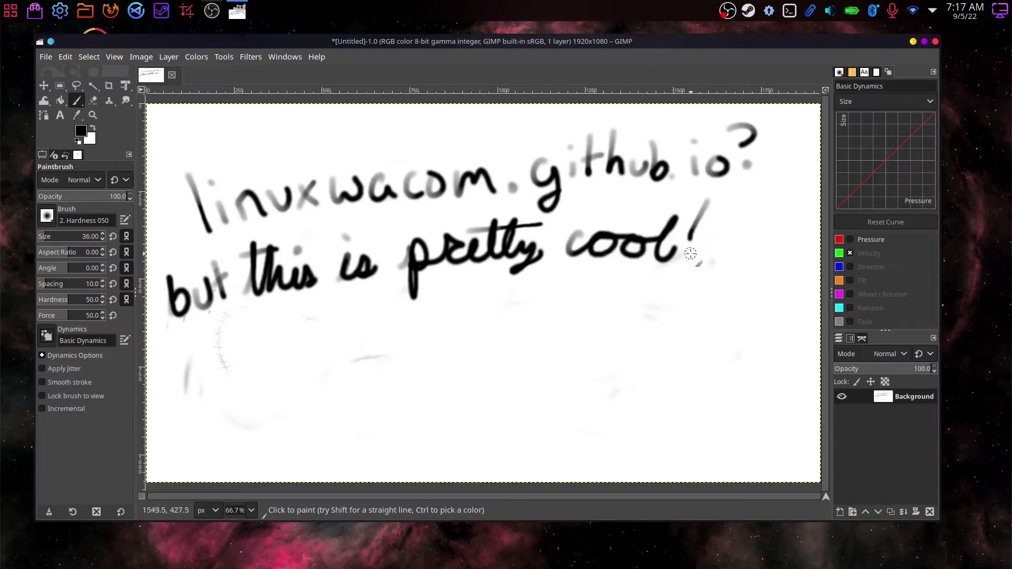
Step: Draw a smiley face with a smile and two eyes below the text
drag(375, 386, 441, 367)
drag(370, 324, 385, 360)
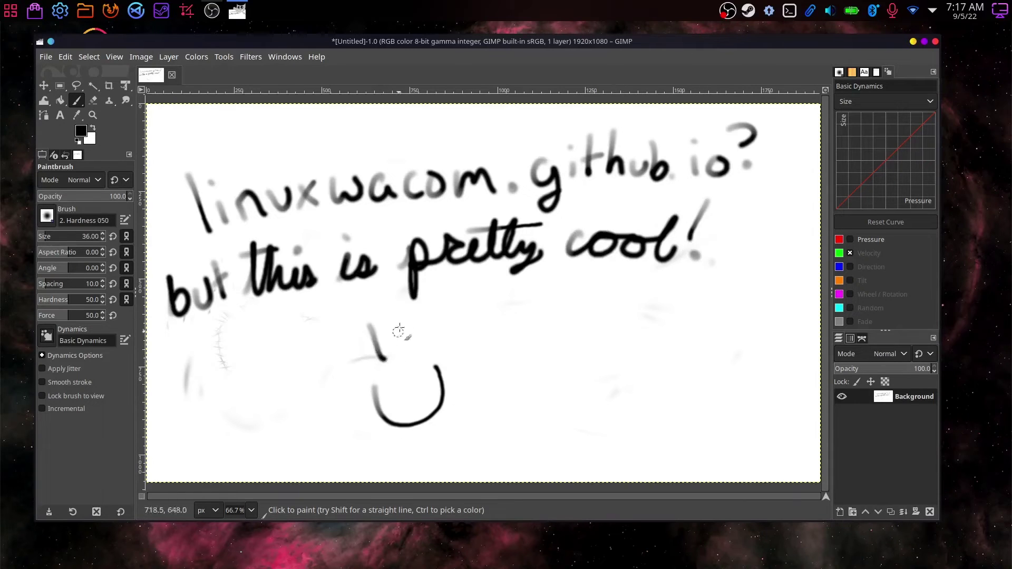
drag(400, 320, 411, 354)
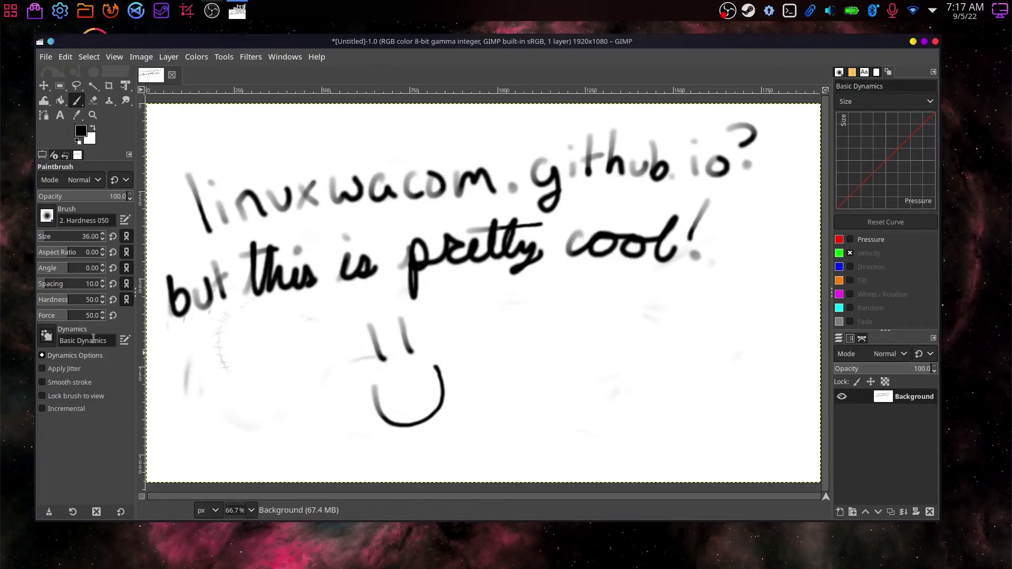
click(870, 102)
Step: Map pen pressure to Opacity and paint a long diagonal line up to 'cool!' plus a dot
click(865, 133)
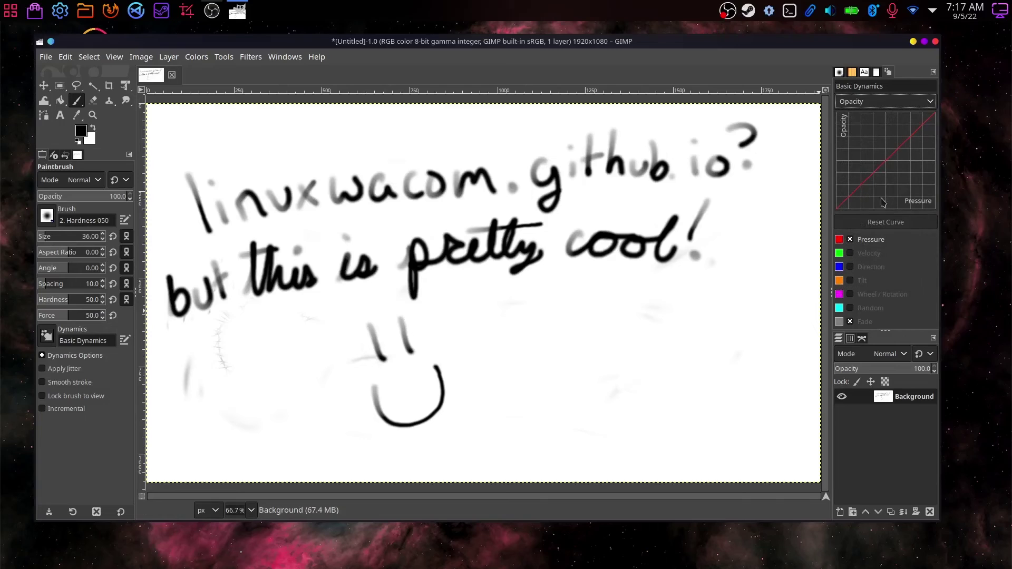
drag(524, 402, 682, 257)
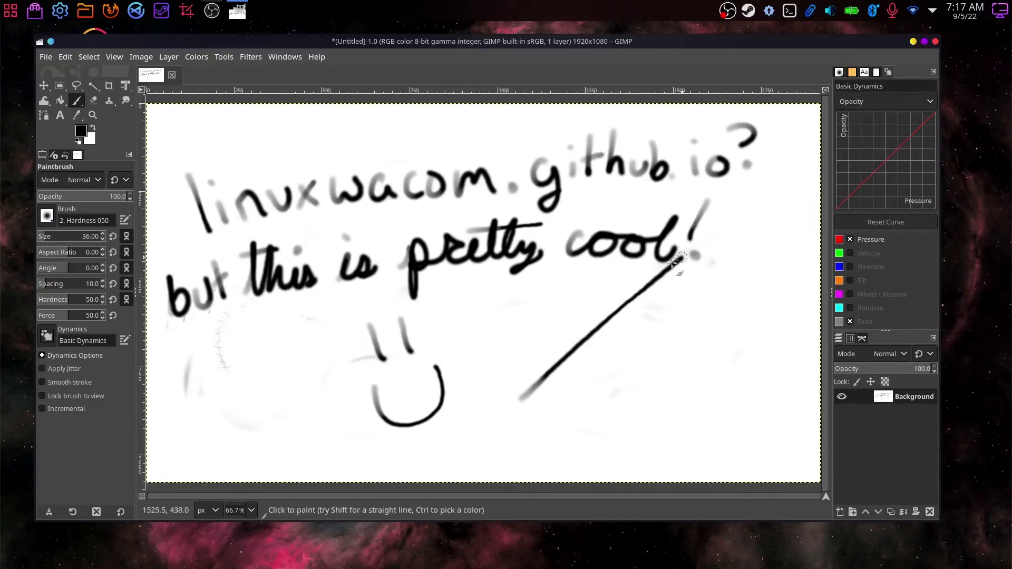
click(565, 408)
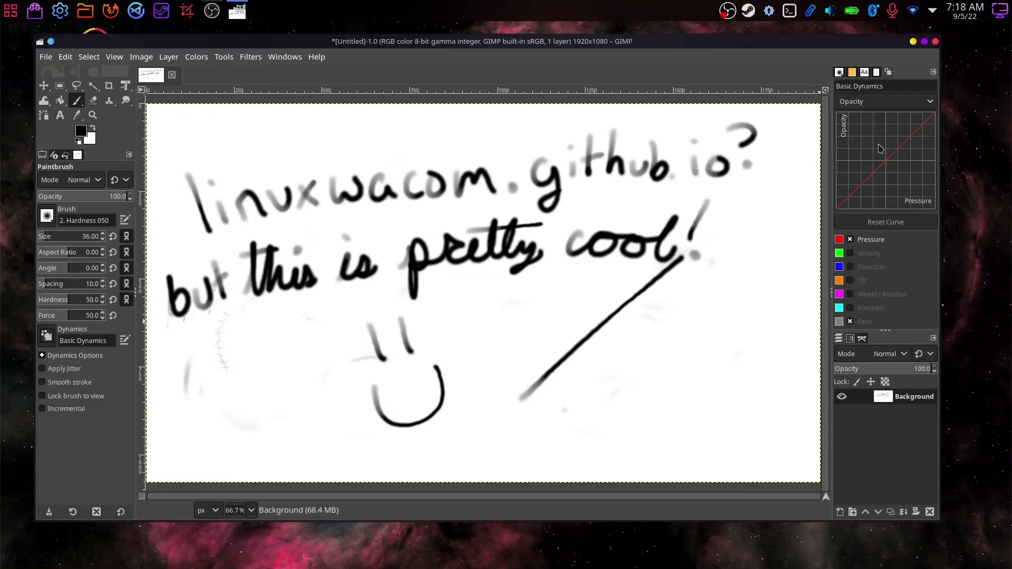
Step: Review the other dynamics outputs without changing anything
click(930, 104)
click(881, 69)
click(46, 217)
Step: Choose the '2. Block 01' brush and sweep a thick wavy stroke across the lower canvas
click(48, 217)
click(48, 216)
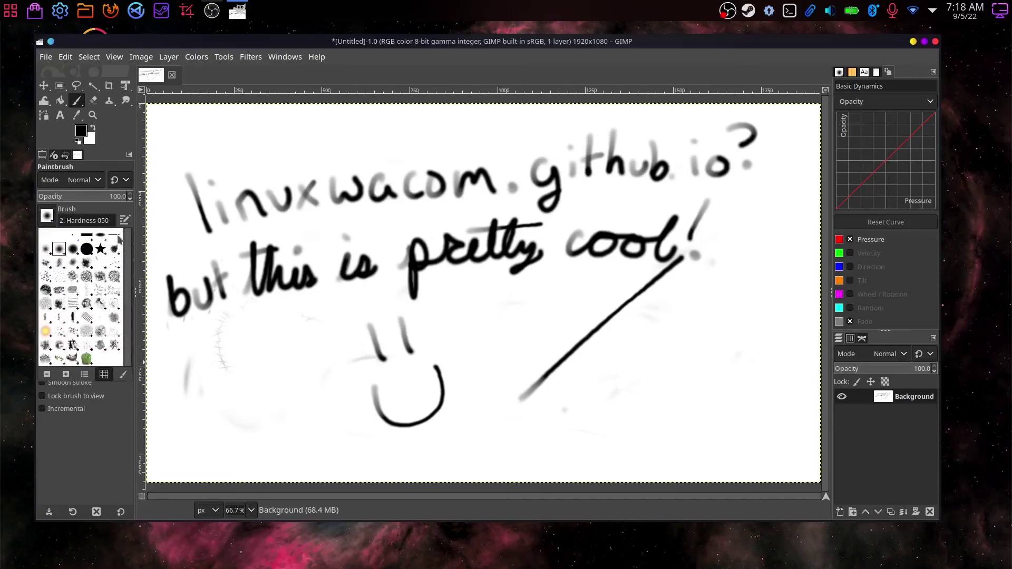
click(58, 248)
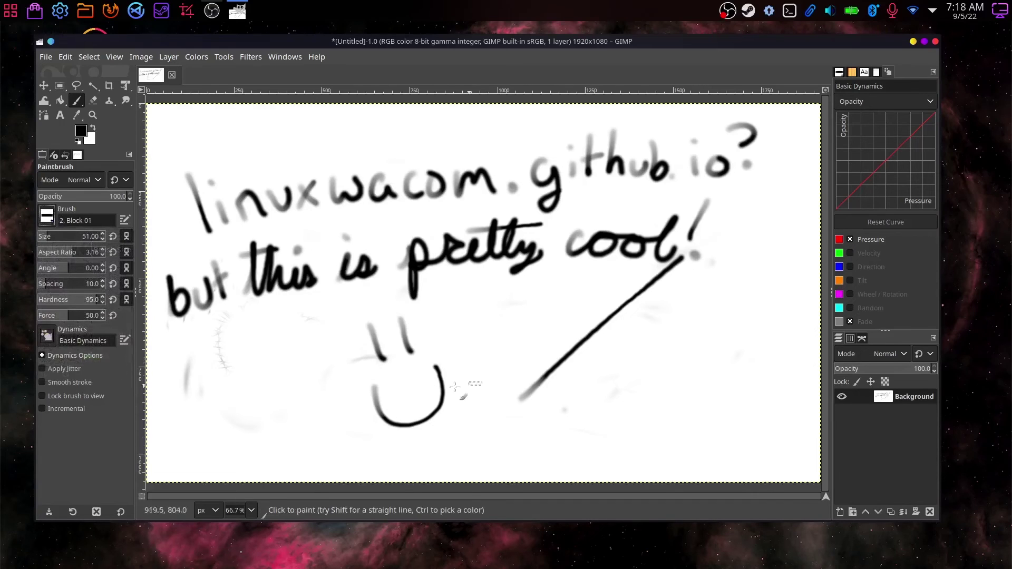
mouse_move(198, 369)
mouse_down()
mouse_move(584, 397)
mouse_move(732, 352)
mouse_up()
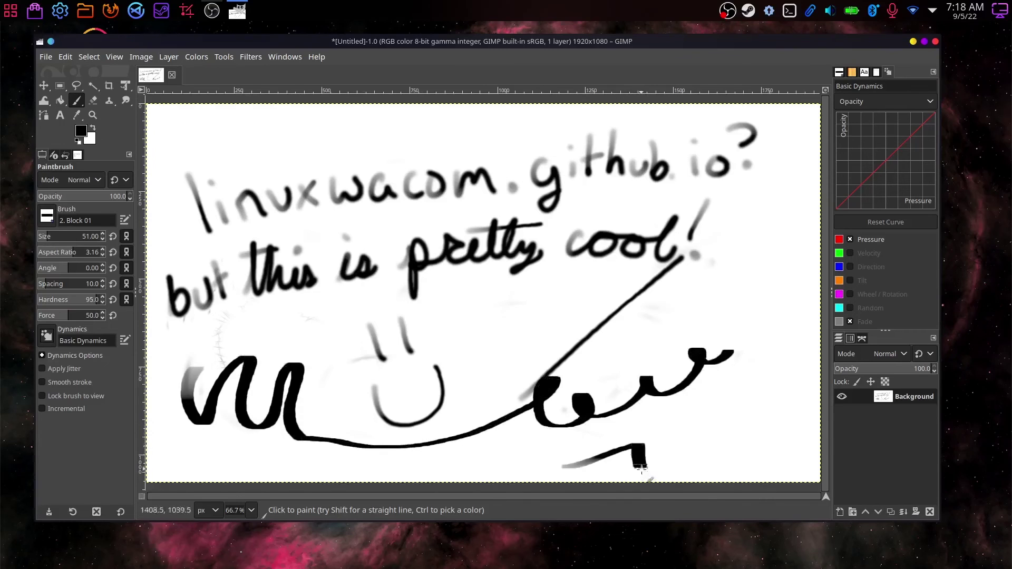